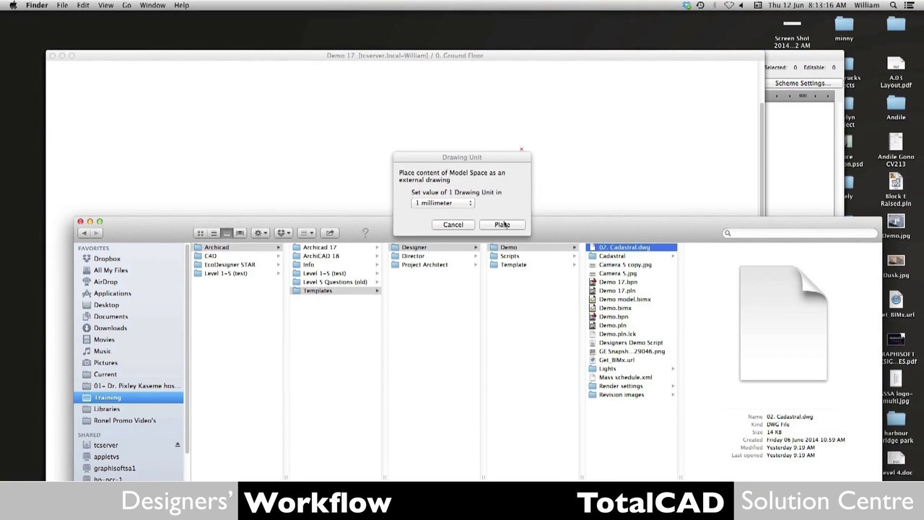
Step: Place the cadastral drawing and stretch the pasted aerial image to its lower-left corner
left_click(503, 224)
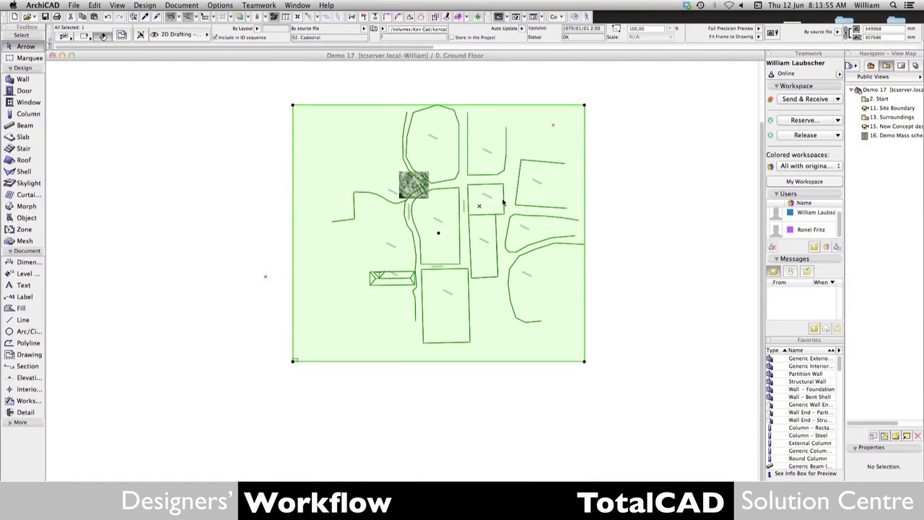
key("Escape")
left_click(402, 198)
left_click_drag(403, 198, 296, 362)
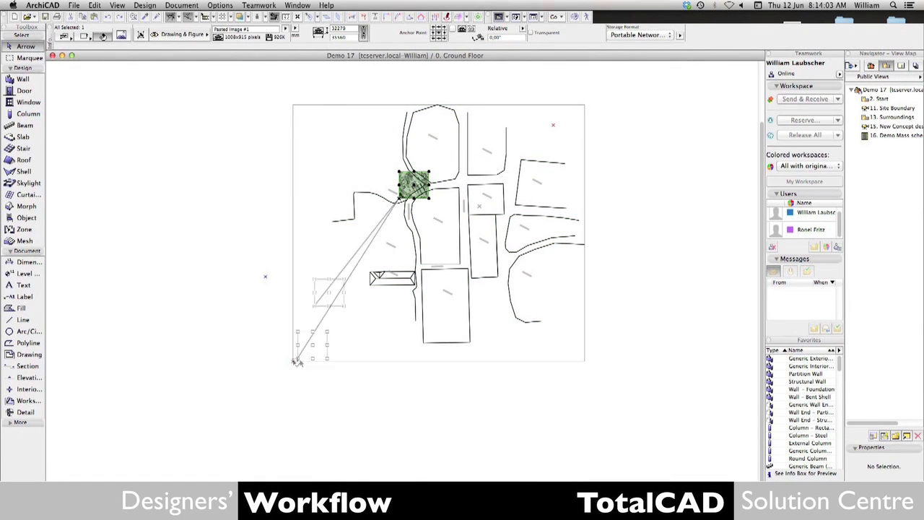
Step: Set the default Carpet object's custom picture to the aerial snapshot image
left_click(292, 361)
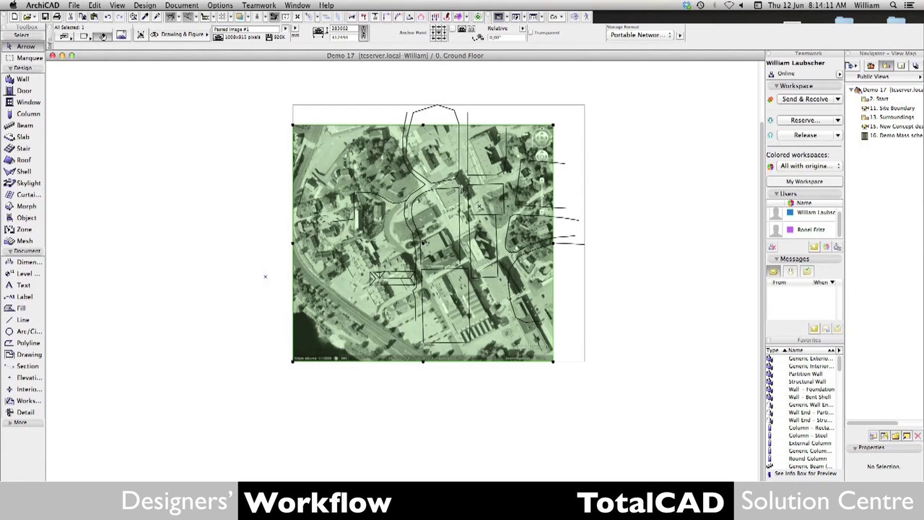
double_click(24, 218)
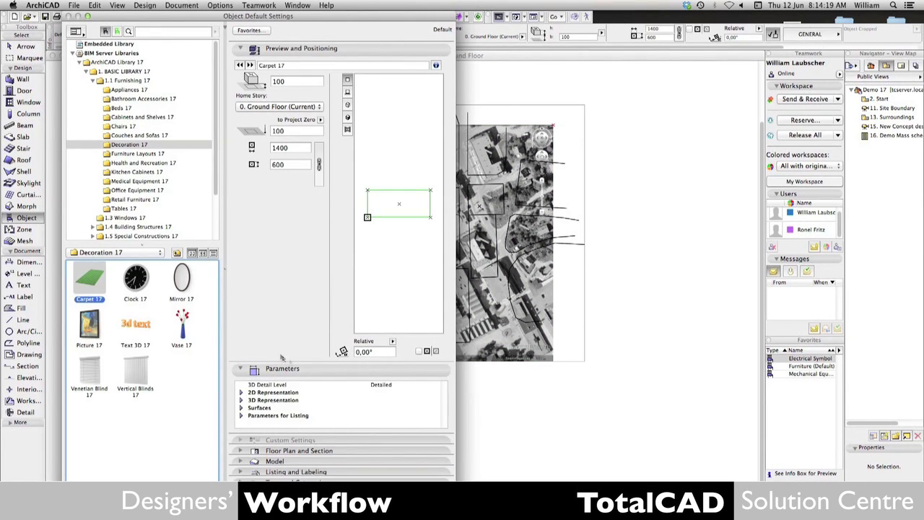
left_click(242, 408)
scroll(351, 400, "down", 3)
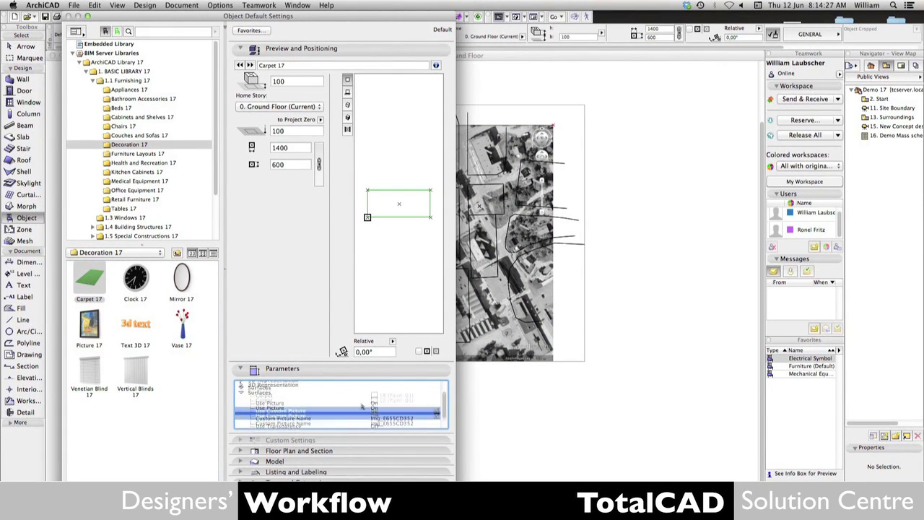
key("super+Tab")
left_click(620, 352)
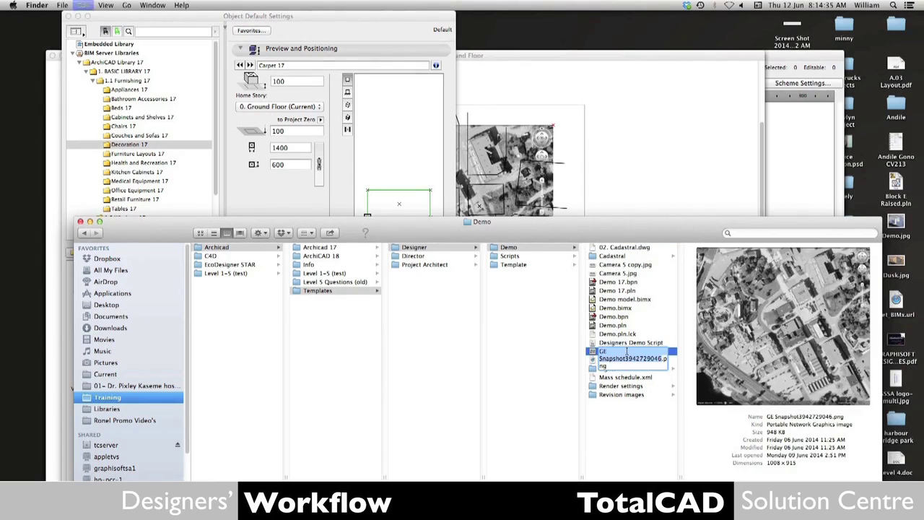
key("super+Tab")
key("Return")
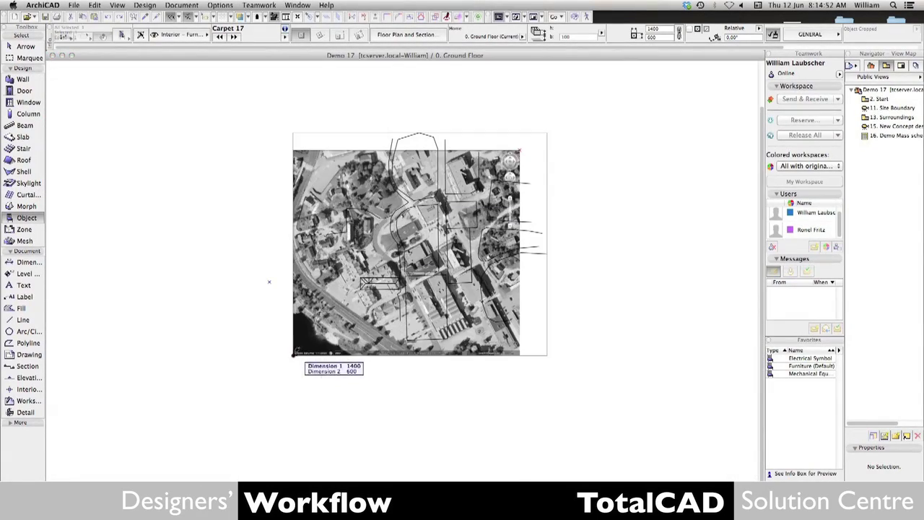
Step: Place the picture carpet over the site and send it behind the cadastral lines
left_click(293, 354)
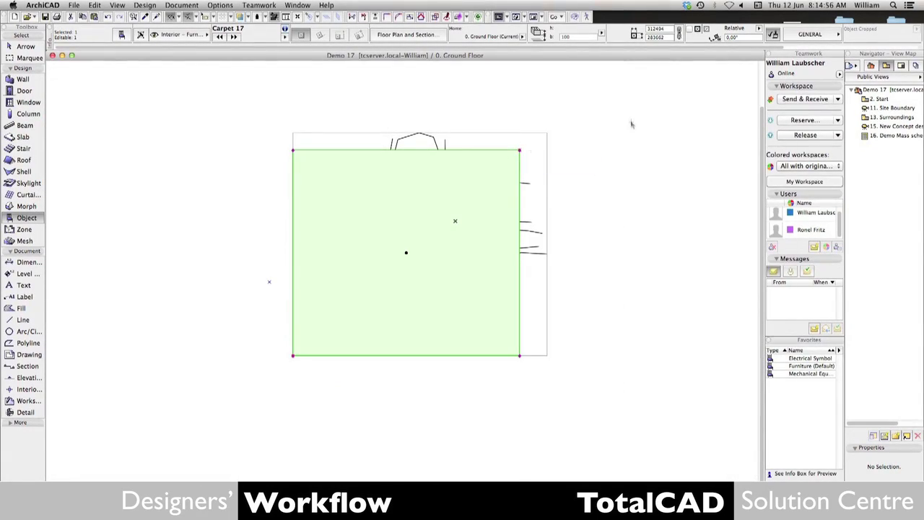
right_click(632, 123)
left_click(831, 253)
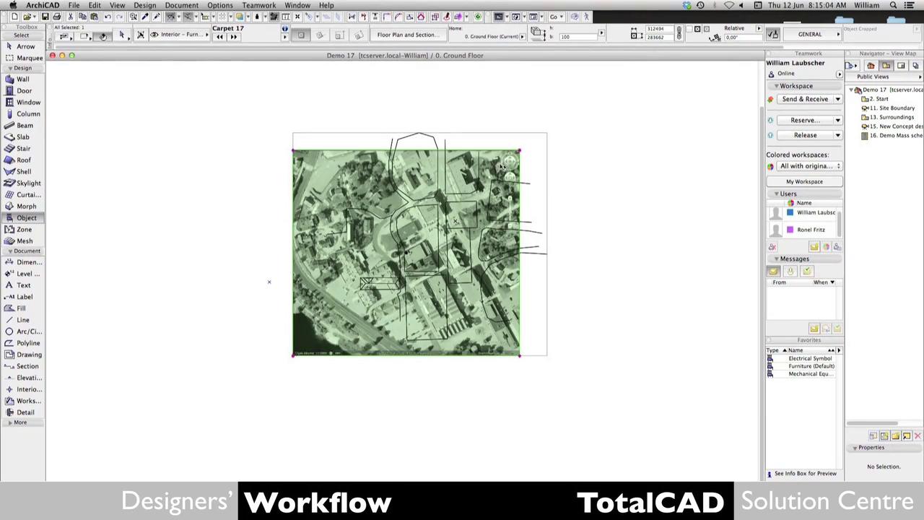
Step: Rotate the carpet and cadastral drawing together about 28° to square up the streets
key("ctrl+a")
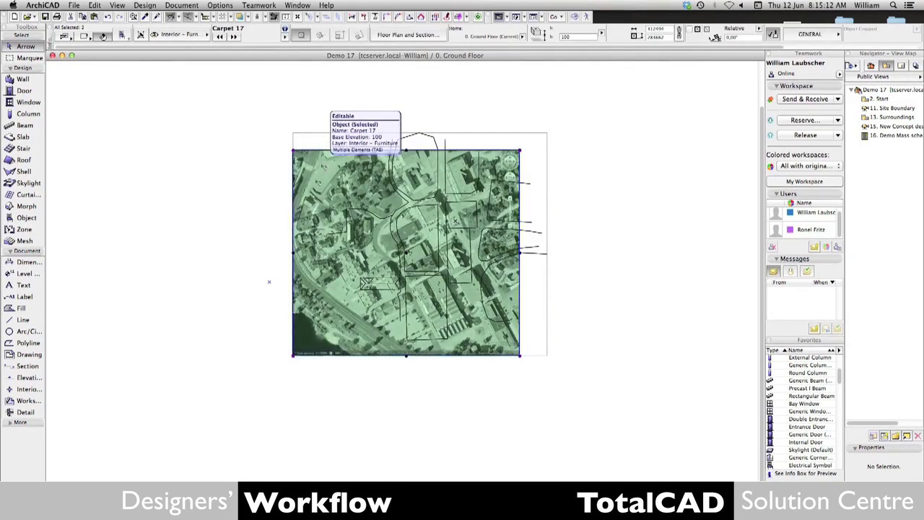
scroll(361, 174, "up", 5)
scroll(361, 174, "up", 3)
scroll(361, 174, "up", 3)
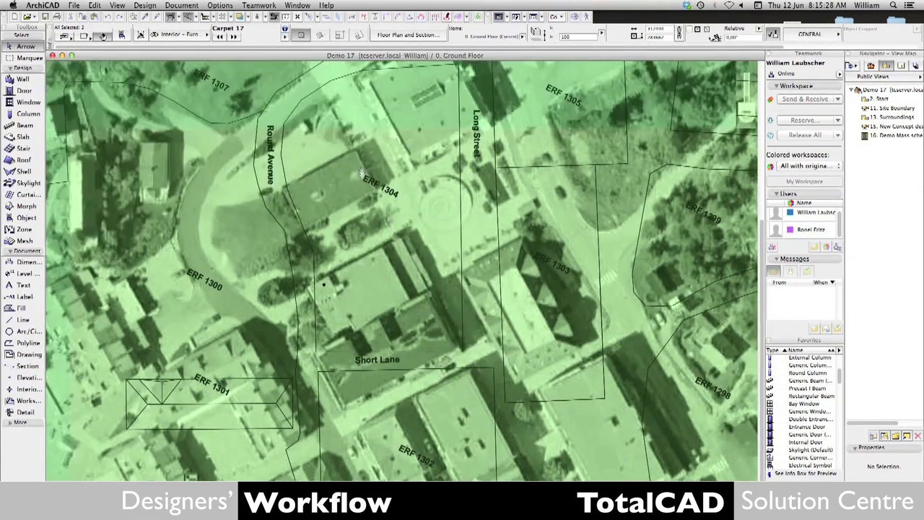
key("ctrl+e")
left_click(466, 367)
left_click(471, 82)
scroll(505, 130, "down", 3)
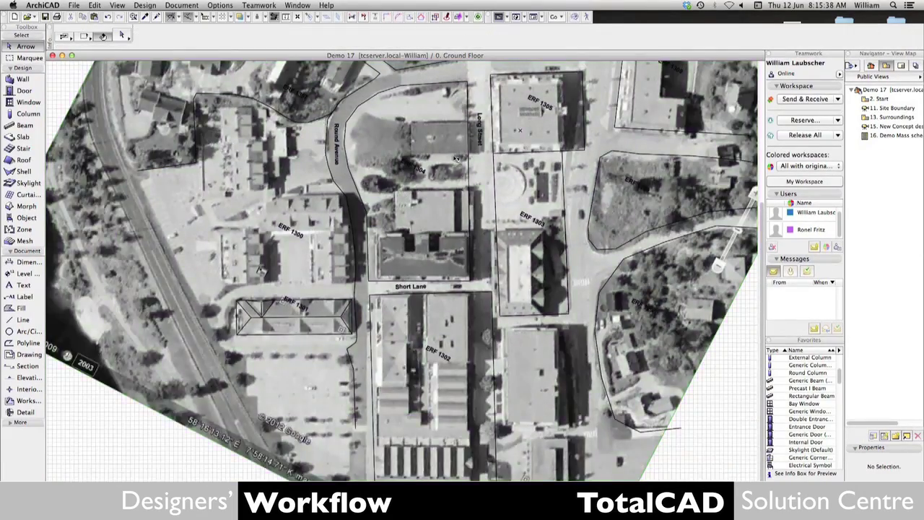
scroll(543, 152, "down", 3)
Step: Explode the cadastral drawing, outline the Long Street block as a morph, and view Site Boundary in 3D
left_click(425, 189)
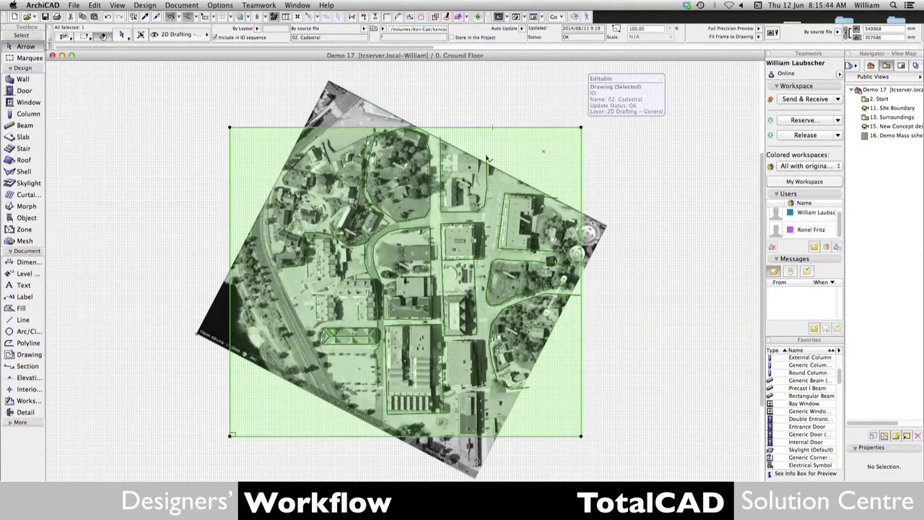
left_click(94, 5)
left_click(279, 285)
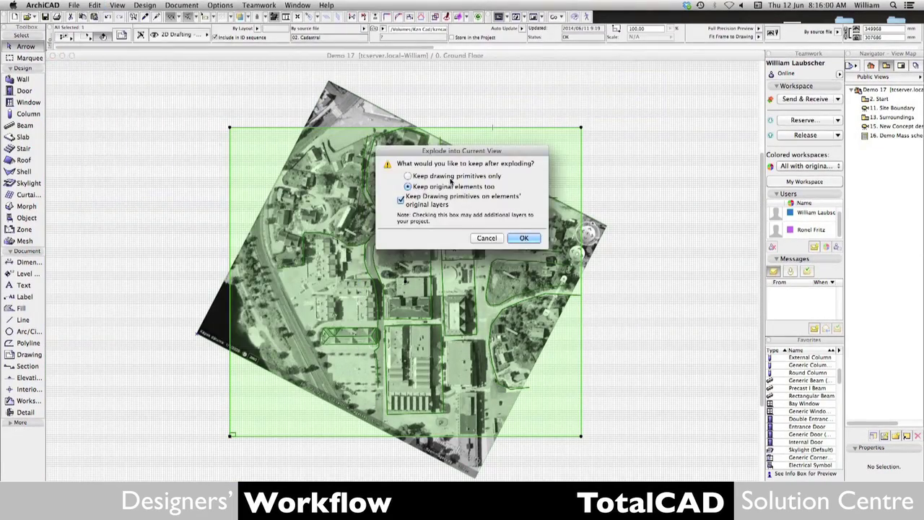
left_click(526, 237)
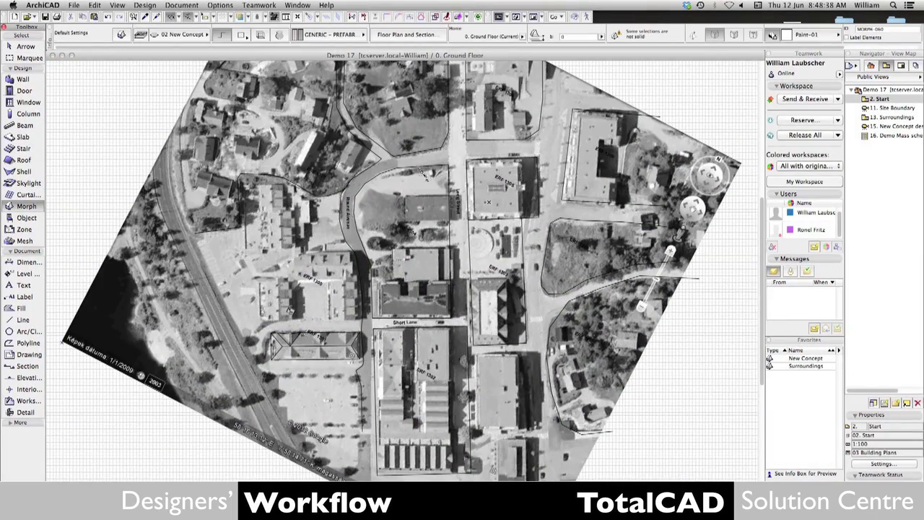
left_click(419, 176)
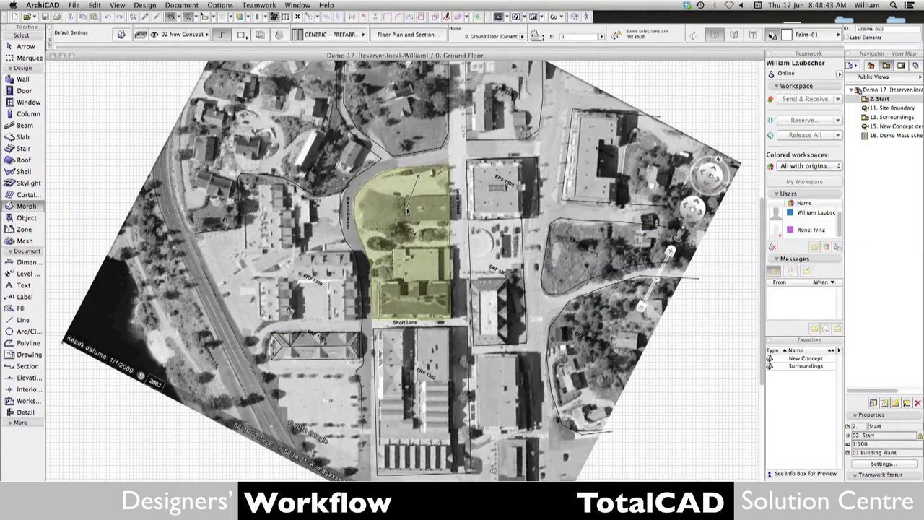
double_click(887, 108)
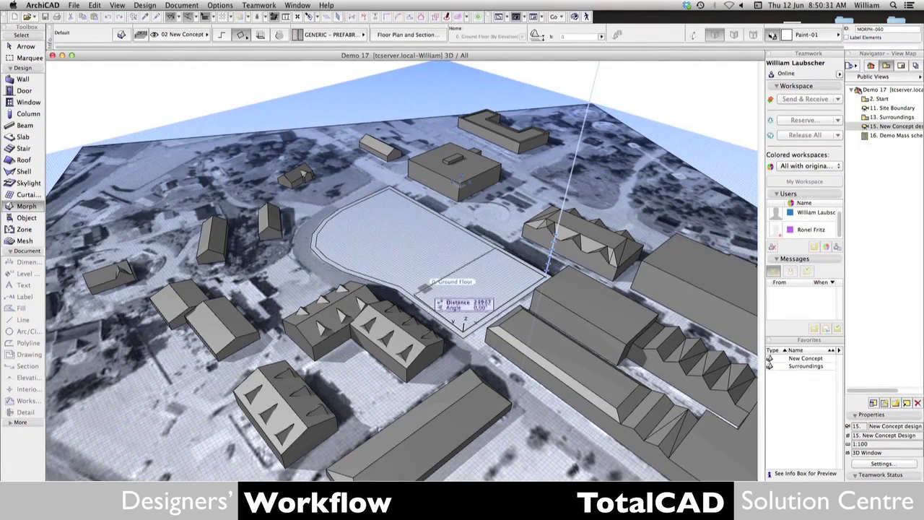
Step: Extrude the block footprint upward into a solid box mass
left_click(463, 327)
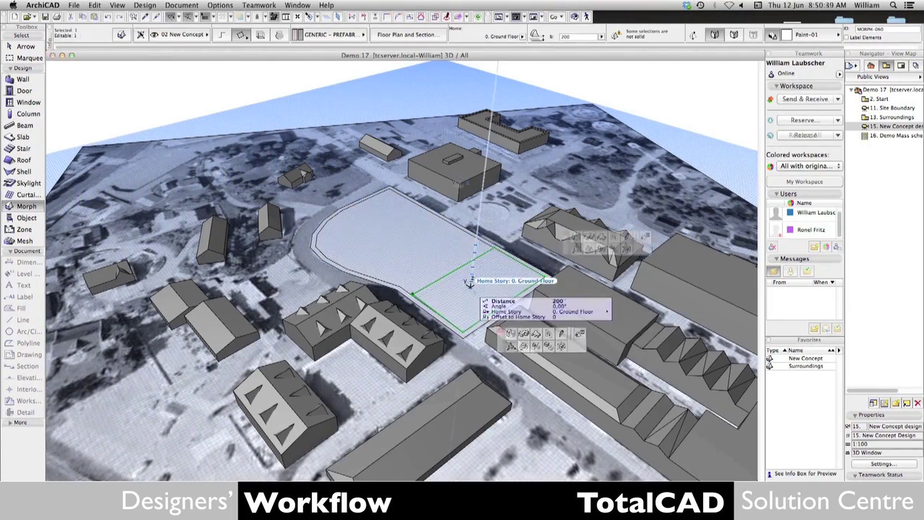
left_click(506, 365)
left_click(470, 283)
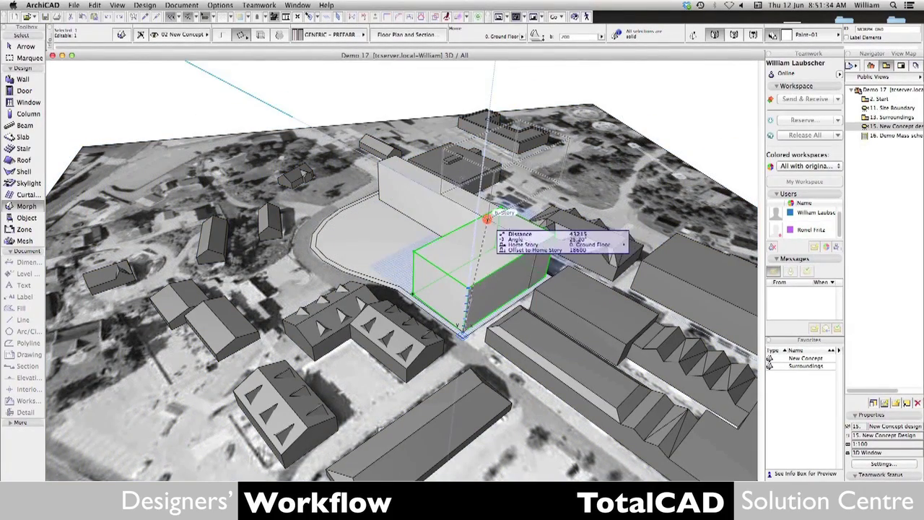
Step: Move the box mass along the street beside the tall slab and select it
left_click(499, 211)
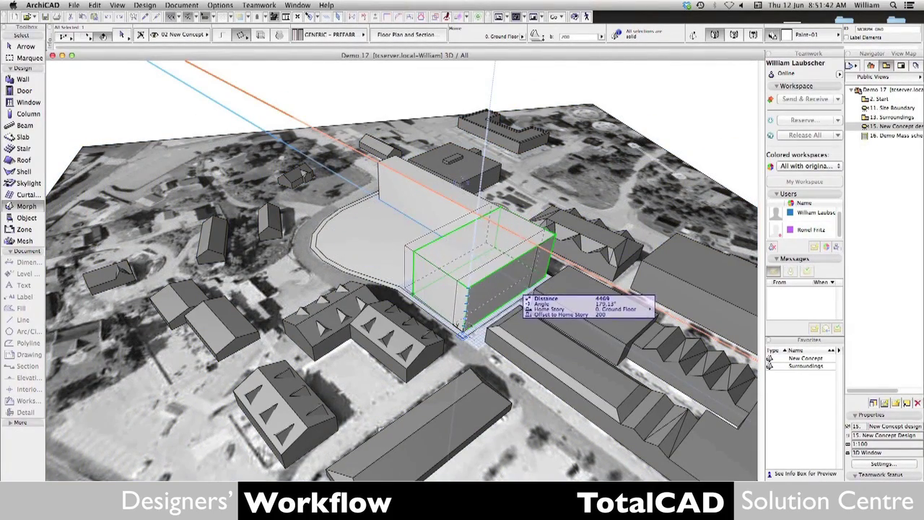
left_click(464, 329)
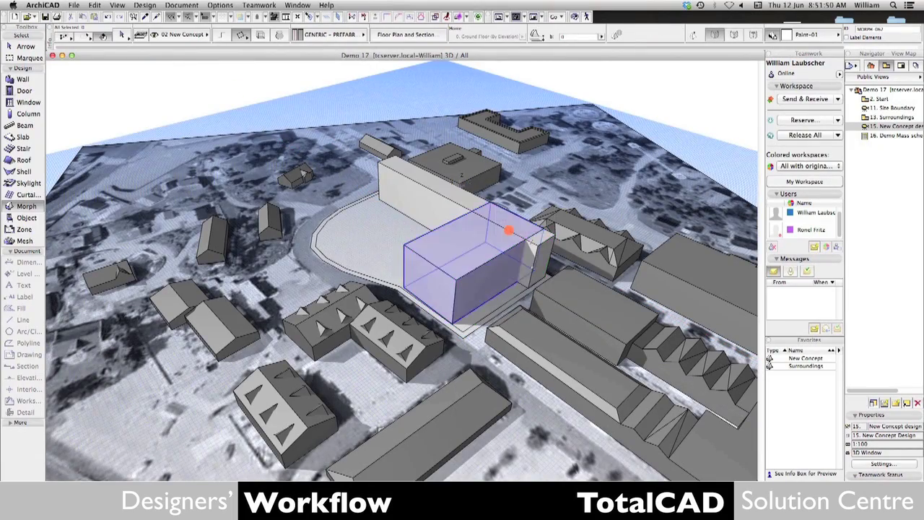
left_click(469, 195)
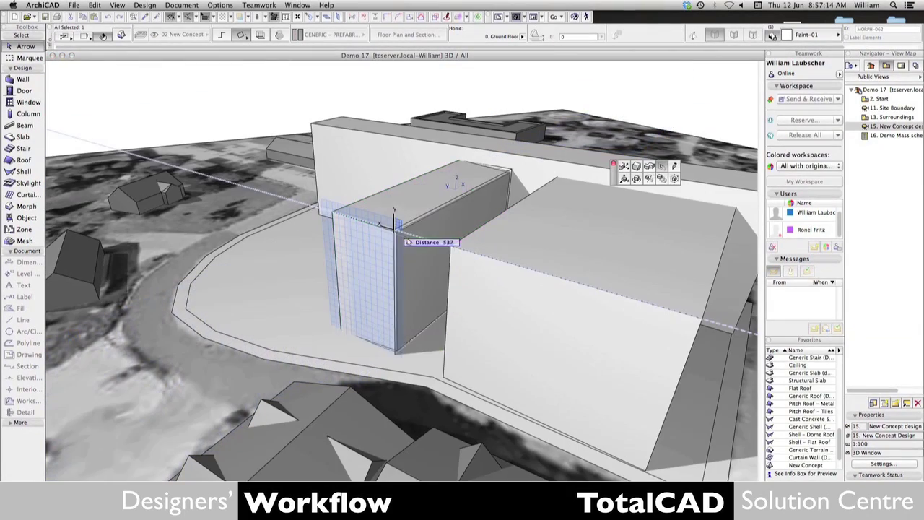
Step: Outline the middle block between the tall slab and box, and extrude it
left_click(394, 217)
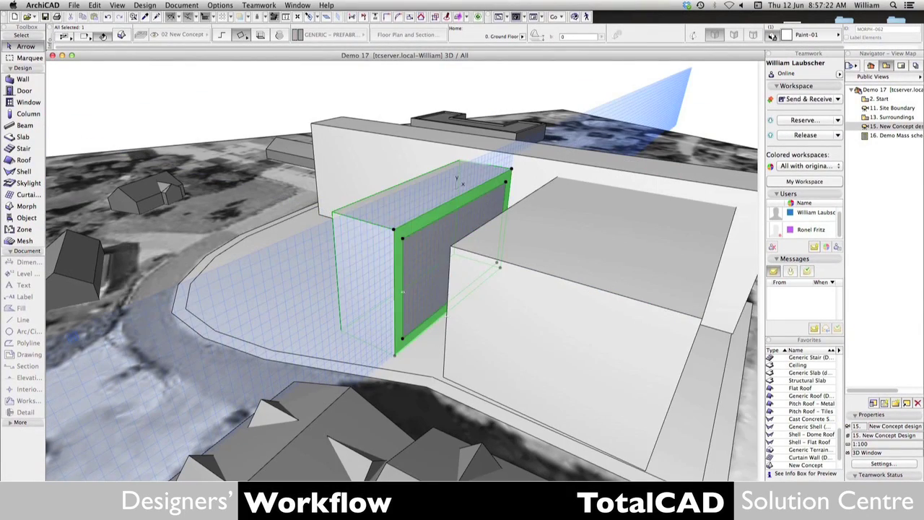
left_click(434, 322)
left_click(476, 376)
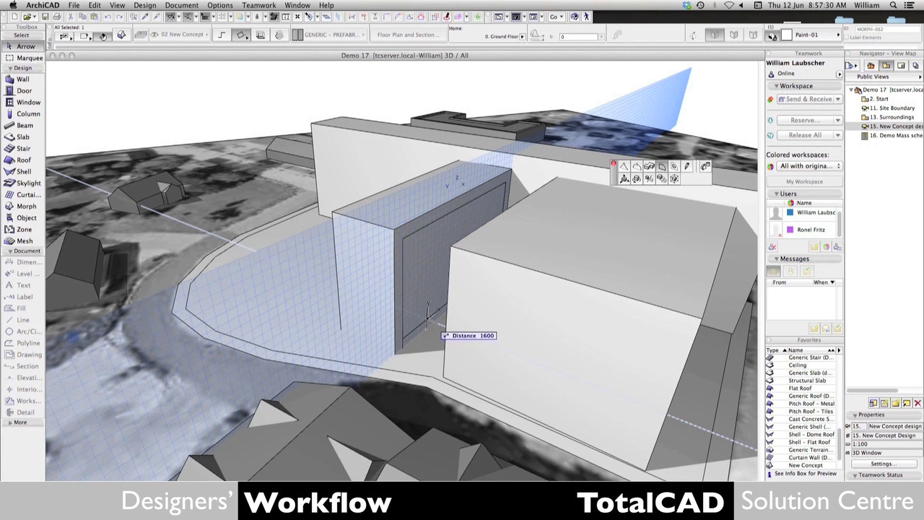
left_click(428, 321)
Step: Push the middle block's front face in to form a recessed panel, then select it
left_click(433, 246)
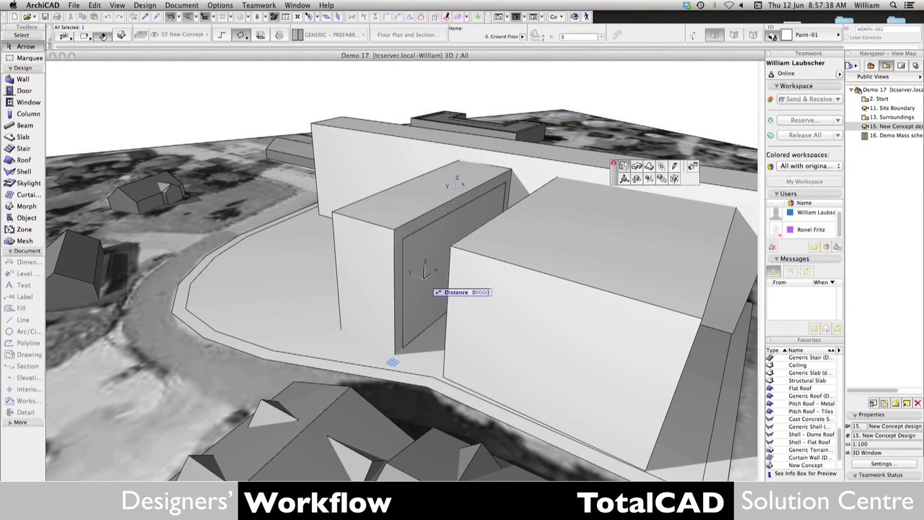
left_click(427, 273)
left_click(403, 288)
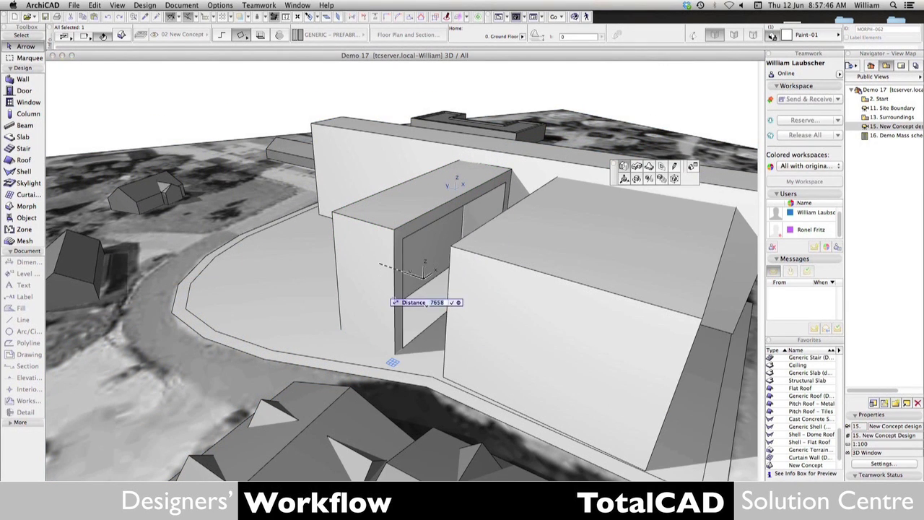
left_click(425, 271)
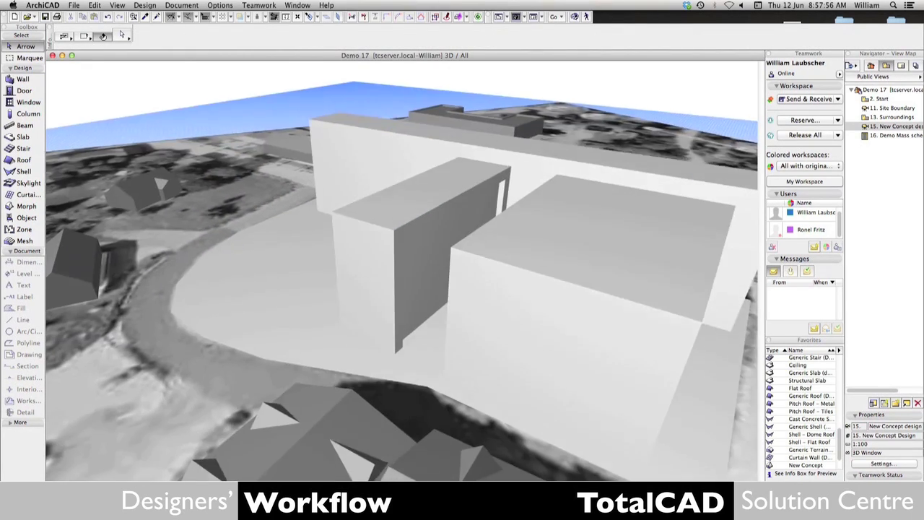
left_click(460, 148)
key("Escape")
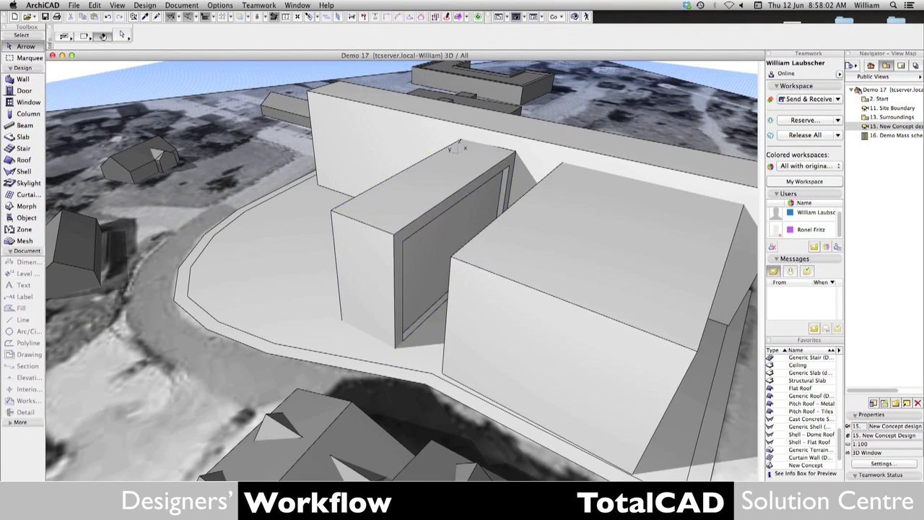
middle_click_drag(460, 148, 451, 150, "shift")
left_click(451, 152)
Step: Isolate the middle block in 3D and draw a narrow window-strip rectangle on its recessed front
key("F5")
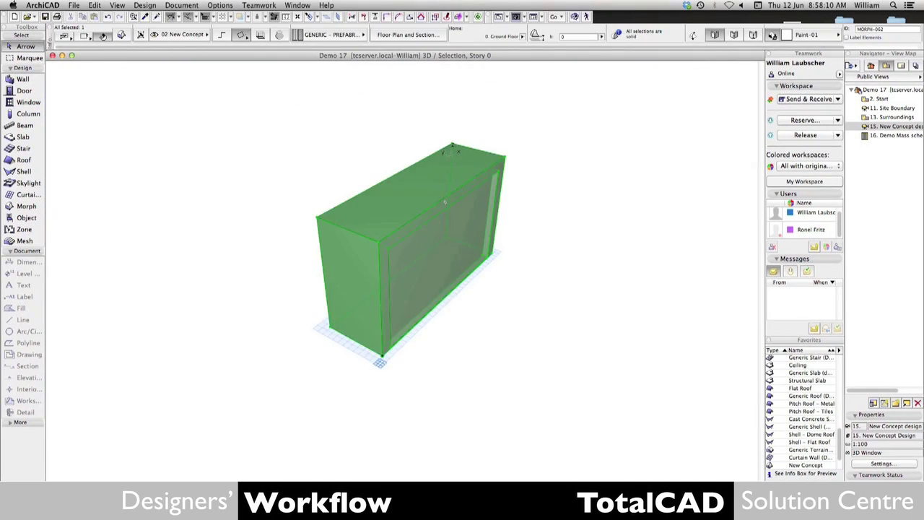
mouse_move(452, 149)
middle_mouse_down("shift")
mouse_move(627, 190)
mouse_move(722, 258)
middle_mouse_up("shift")
left_click(345, 205)
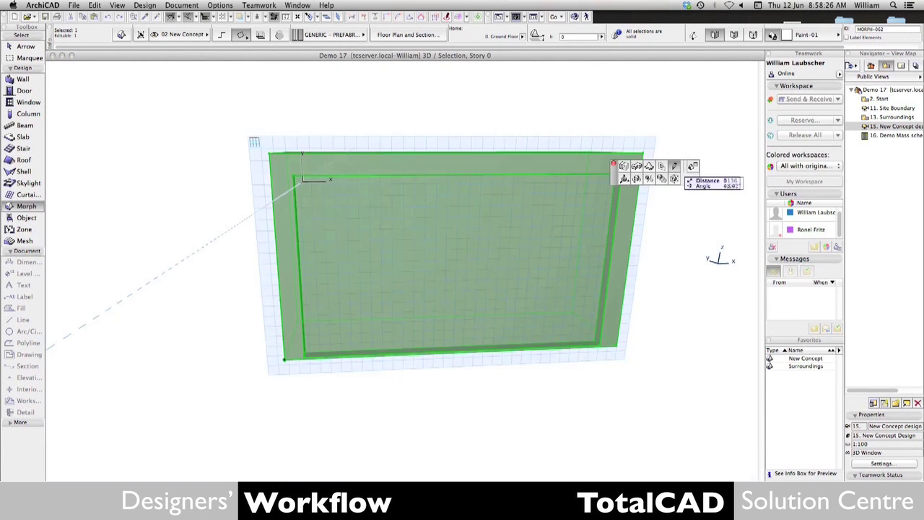
left_click(302, 179)
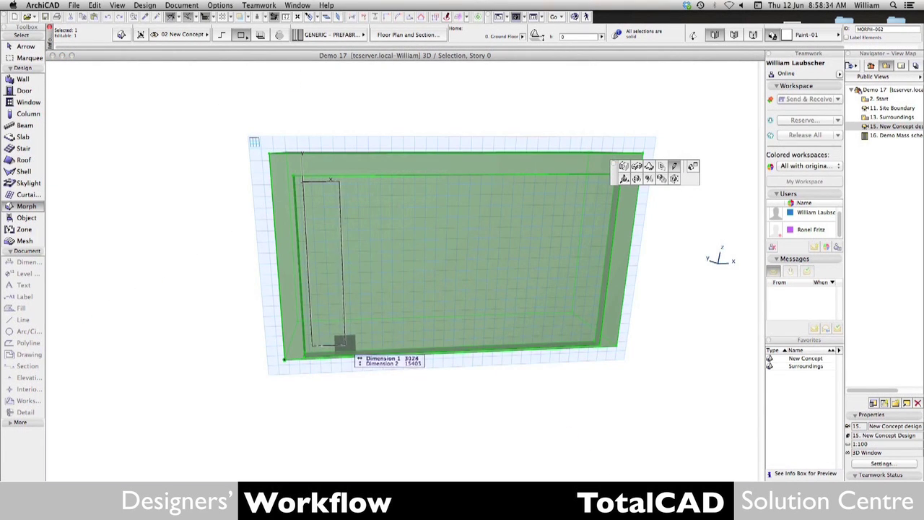
left_click(329, 345)
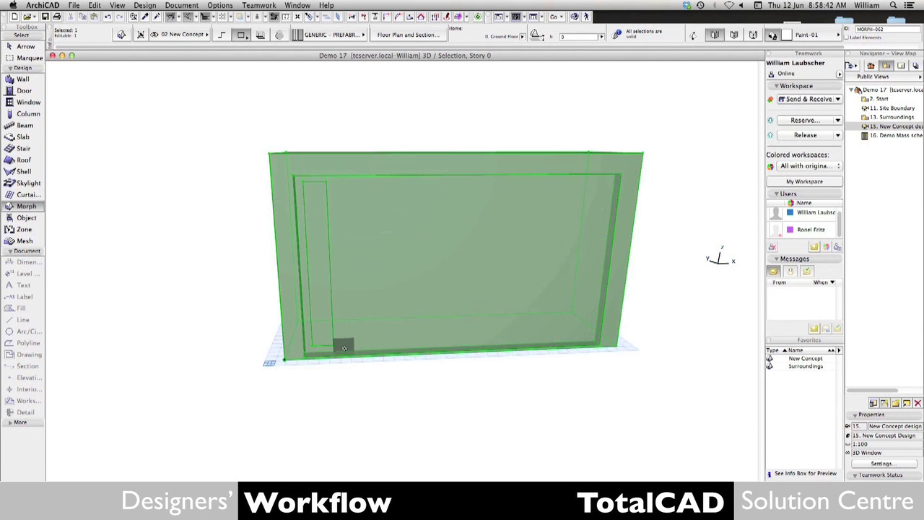
Step: Multiply the strip with Spread across the recessed front into evenly spaced copies
key("ctrl+u")
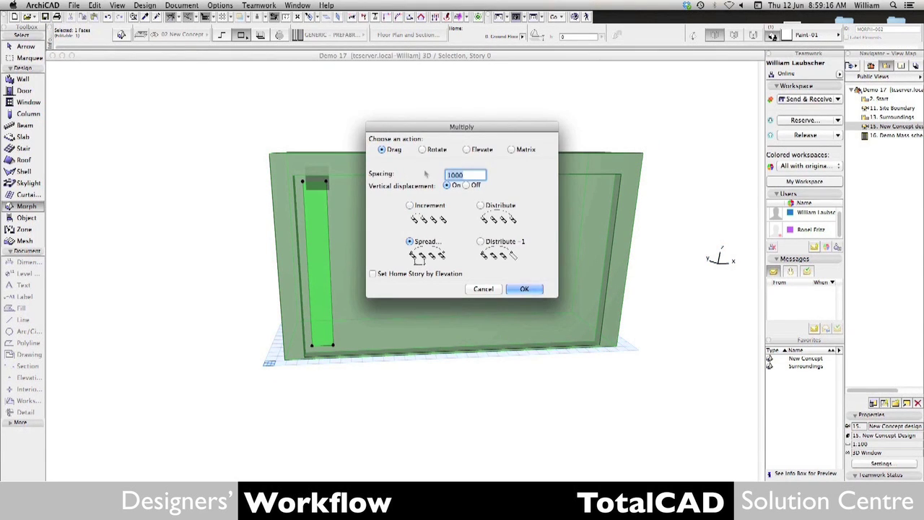
key("Return")
left_click(326, 181)
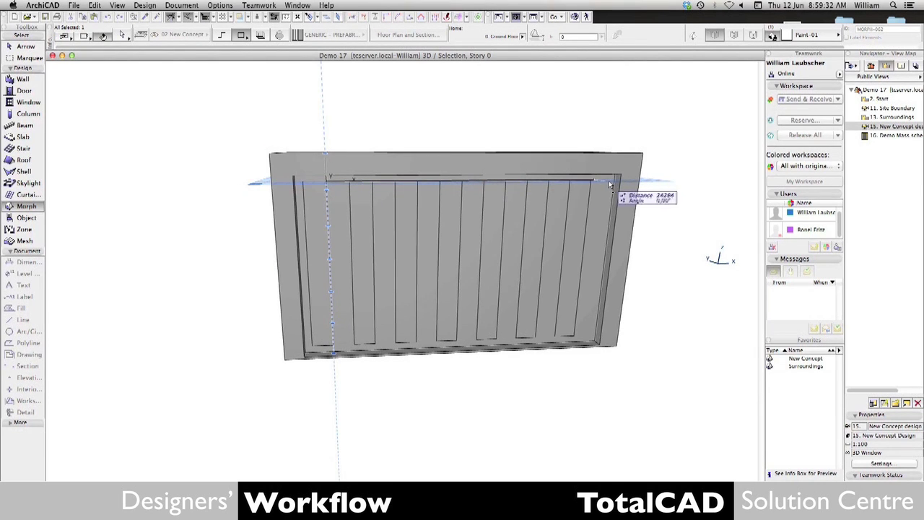
left_click(610, 186)
Step: Add all seven window strips to the selection
left_click(361, 216, "shift")
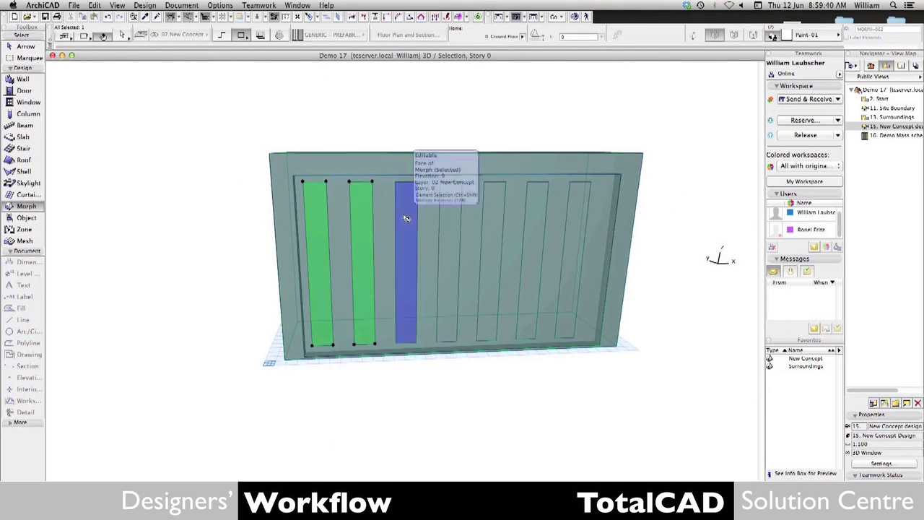
left_click(406, 228, "shift")
left_click(450, 231, "shift")
left_click(494, 239, "shift")
left_click(537, 252, "shift")
left_click(576, 335, "shift")
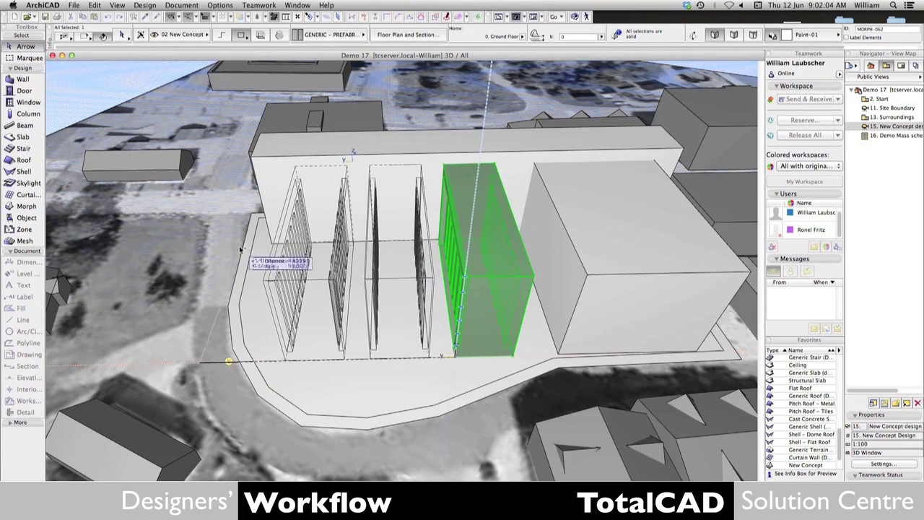
Step: Place the striped block copies beside the large box and view all three blocks
left_click(242, 247)
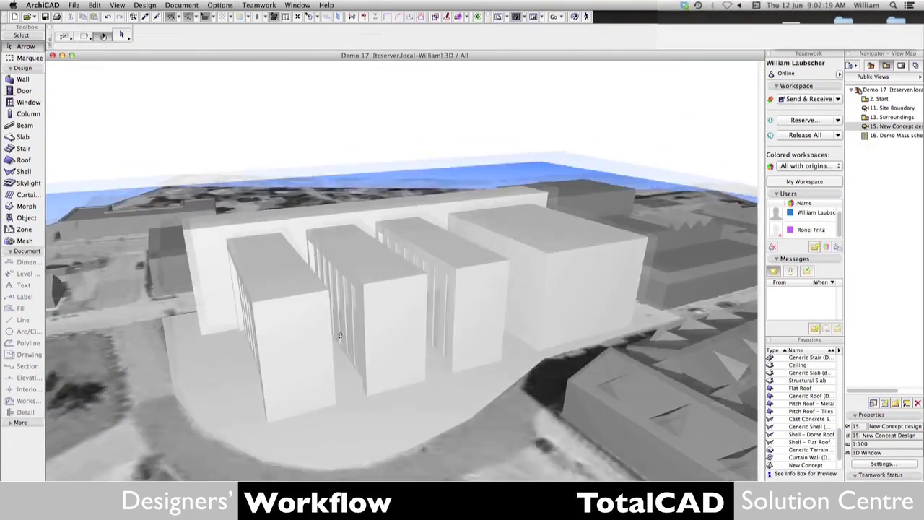
left_click_drag(338, 336, 431, 177)
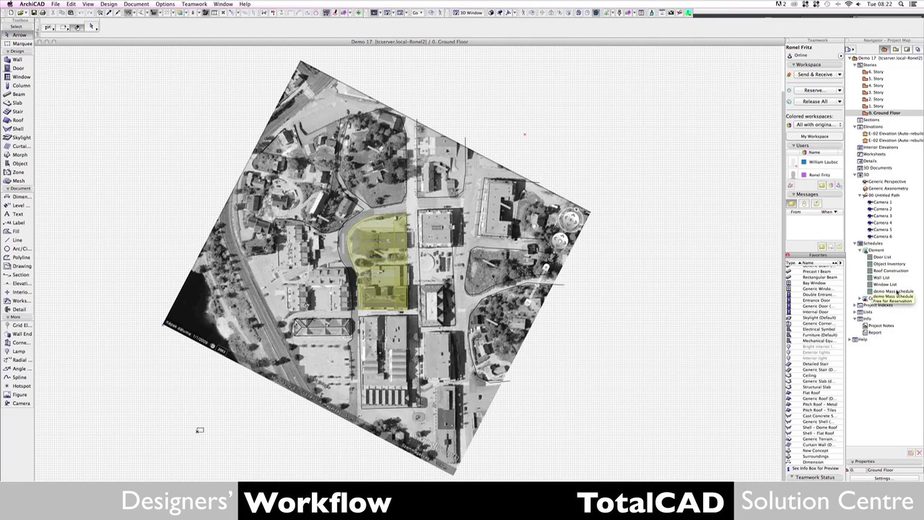
Step: Open the demo Mass schedule from the Navigator
double_click(895, 291)
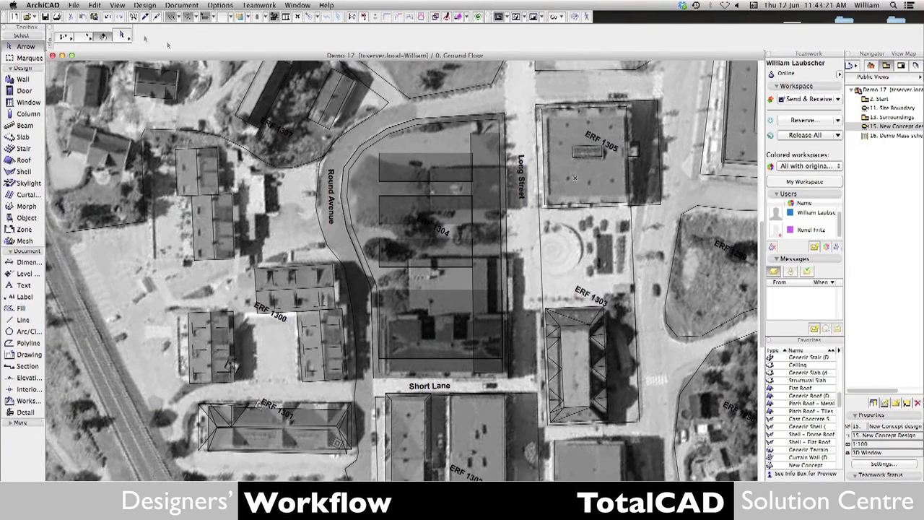
Step: Start a BIMx Hyper-model publish of the massing model from the 3D view
left_click(73, 5)
left_click(78, 104)
left_click(590, 217)
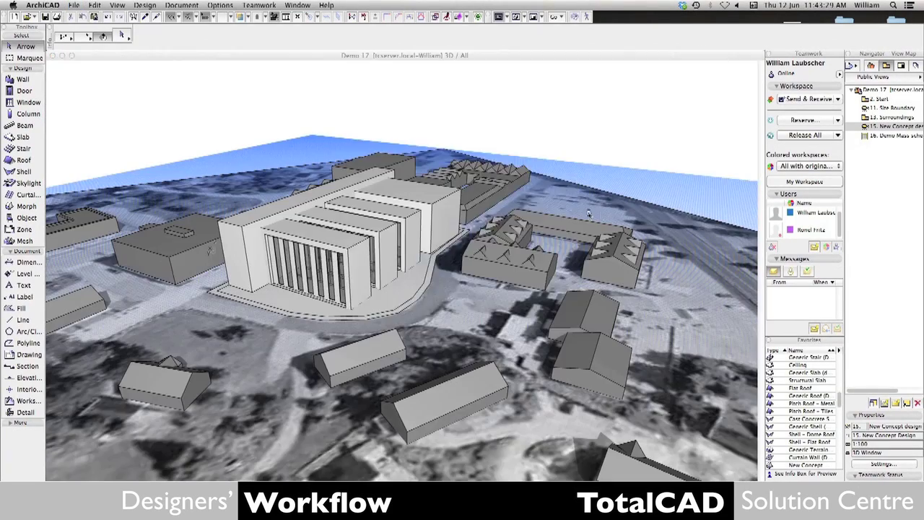